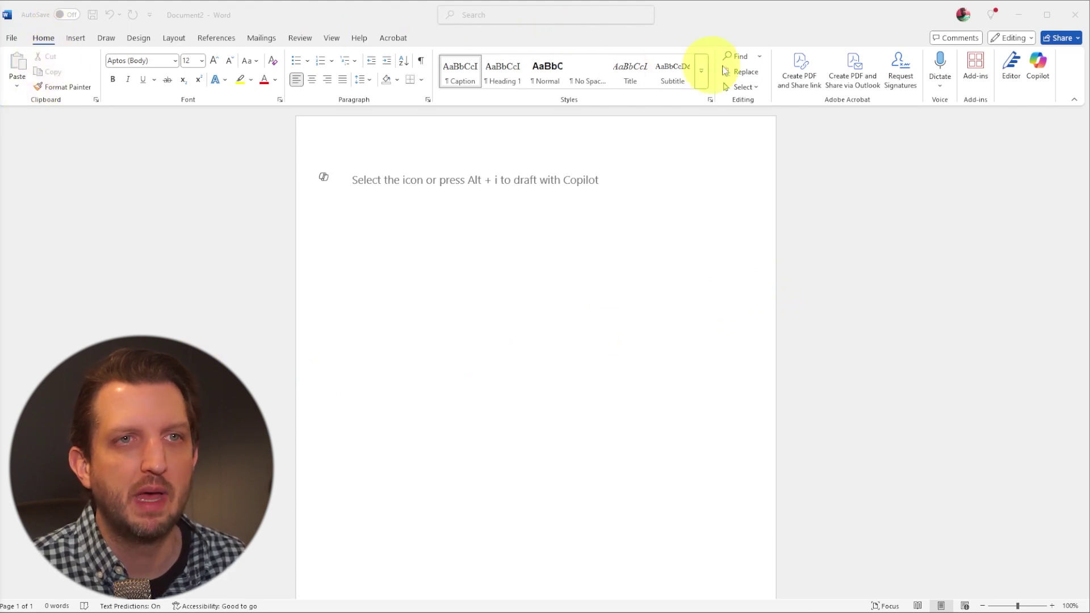
# Step: Dictate a 37-word paragraph about recording into the blank document, then close the dictation toolbar
pyautogui.click(940, 68)
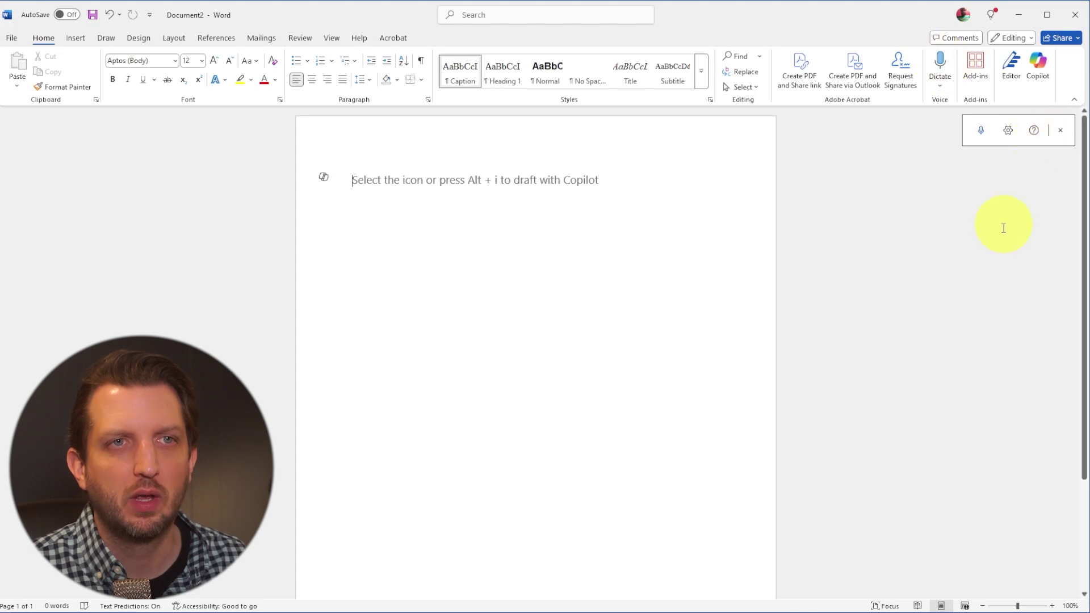
pyautogui.click(981, 130)
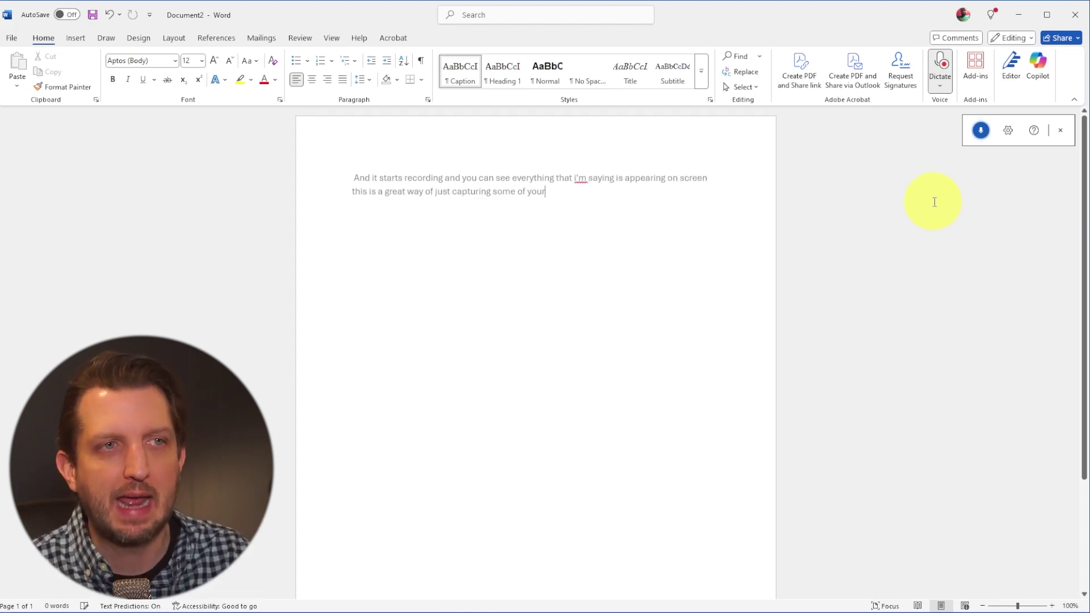
pyautogui.click(981, 132)
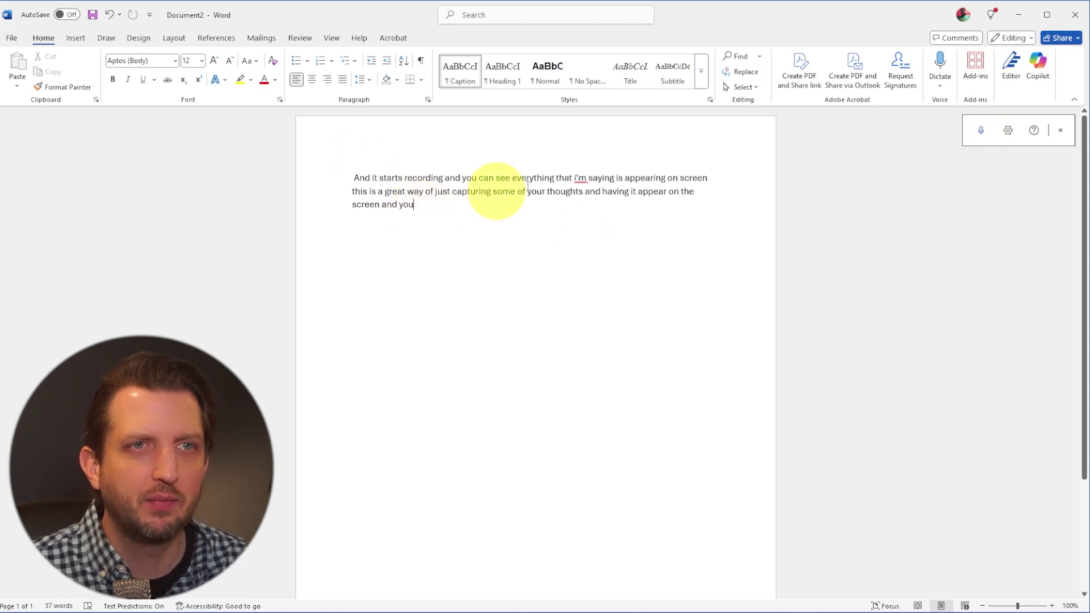
pyautogui.click(1060, 130)
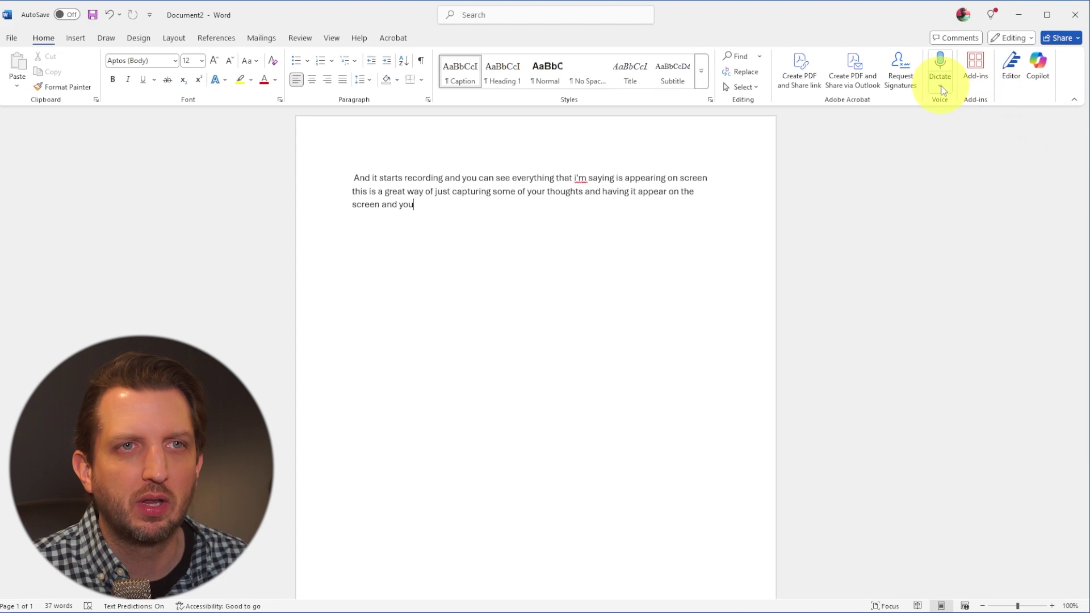
pyautogui.click(942, 89)
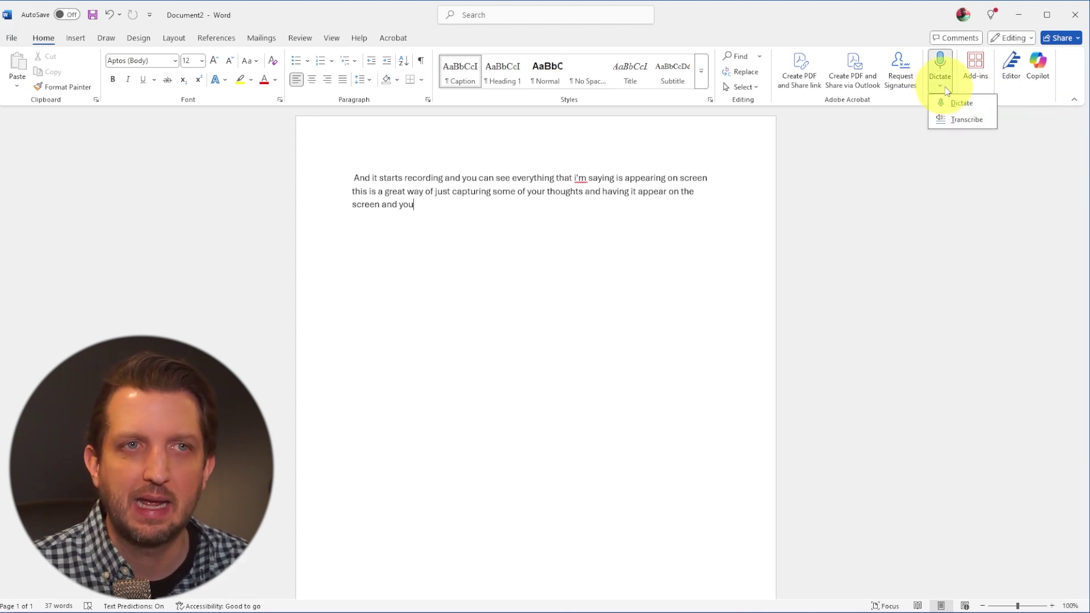
# Step: Upload B03.2 from the Shorts folder in the Transcribe pane to get a timestamped transcript
pyautogui.click(961, 121)
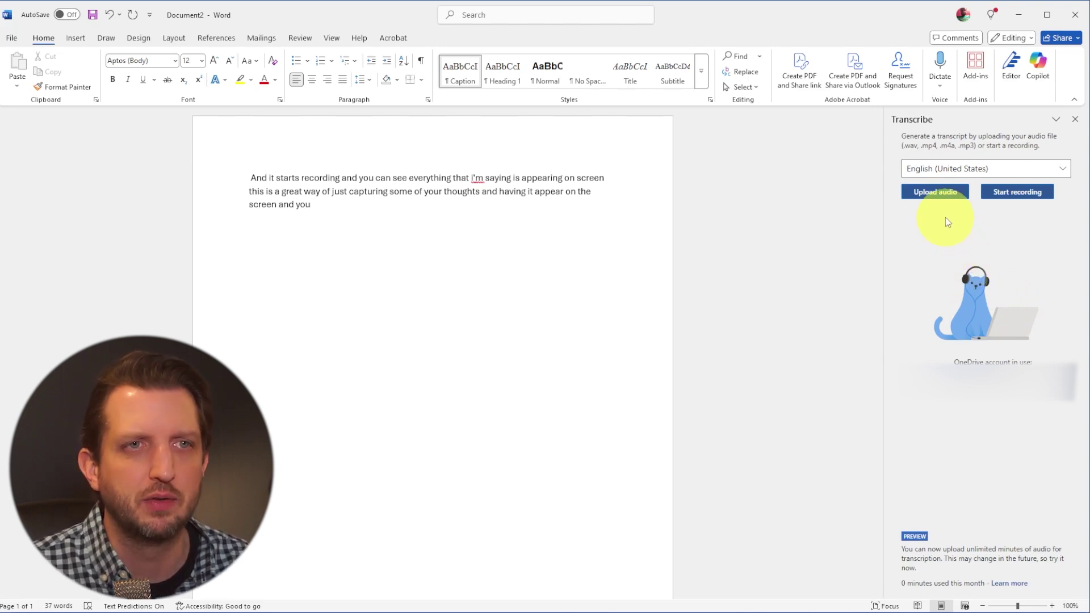
pyautogui.click(934, 194)
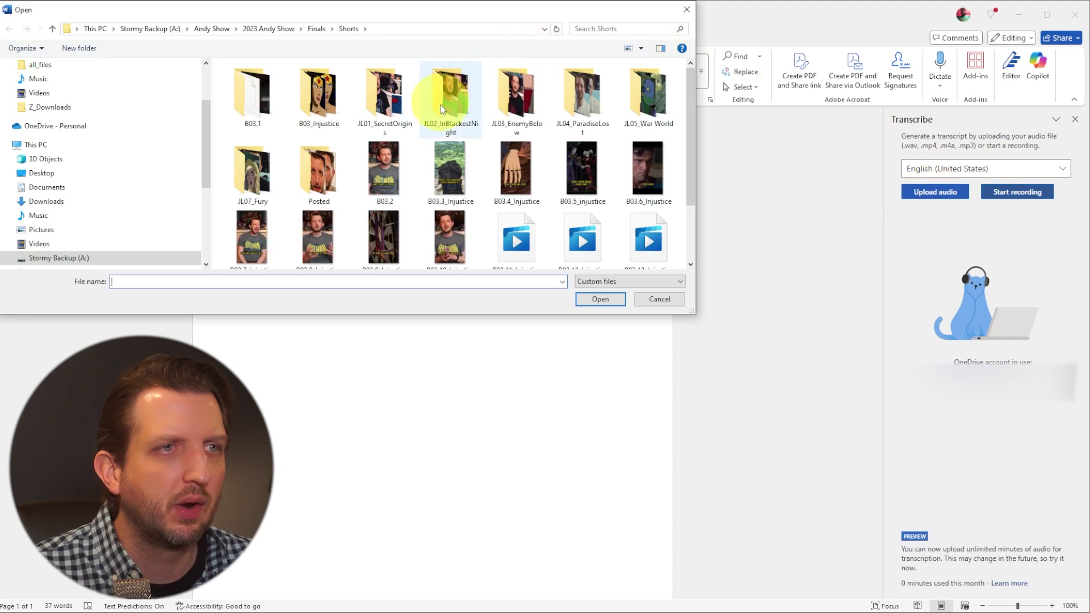
pyautogui.click(390, 162)
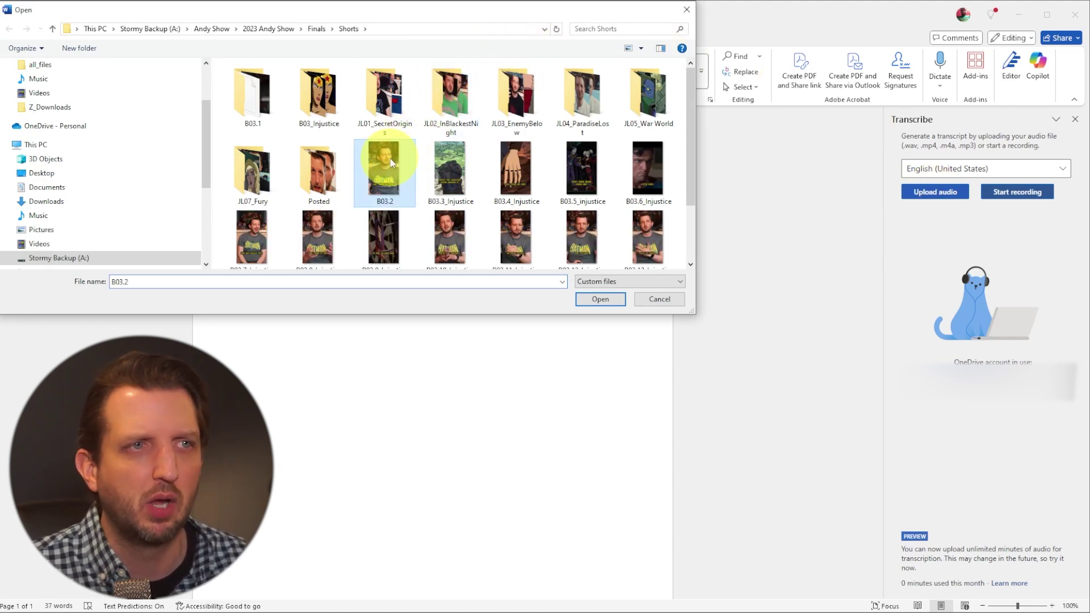
pyautogui.click(597, 299)
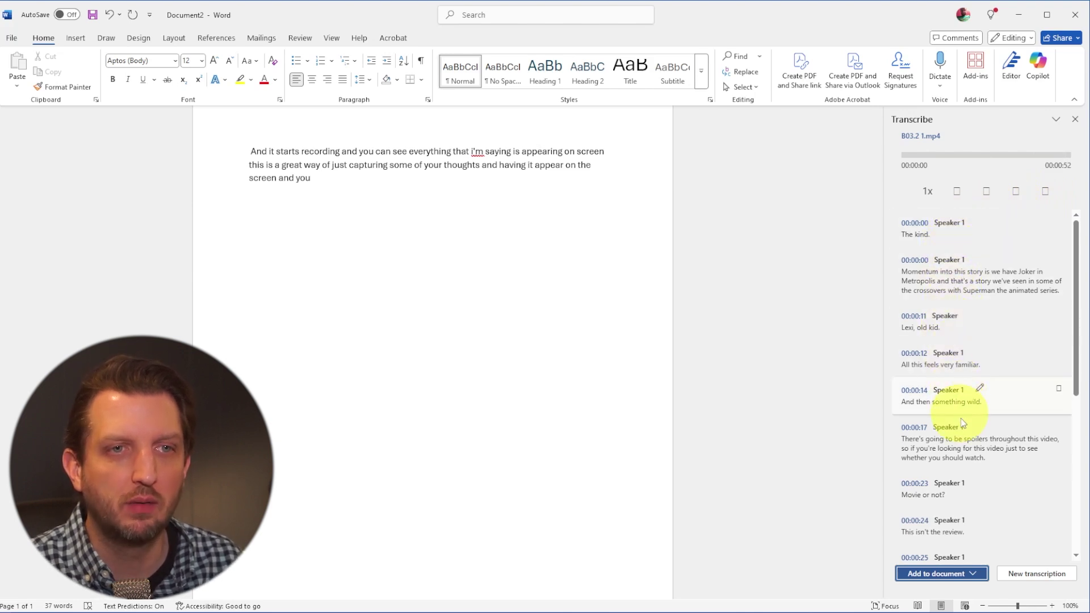
# Step: Play back the transcribed recording from the Transcribe pane
pyautogui.scroll(-4, 987, 529)
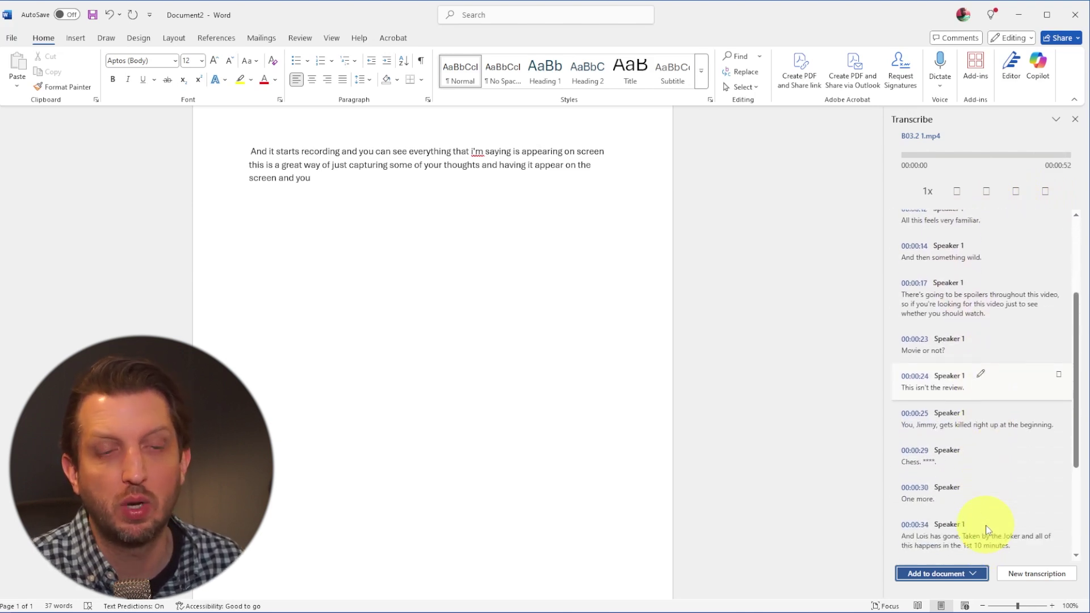
pyautogui.scroll(4, 985, 528)
pyautogui.click(986, 190)
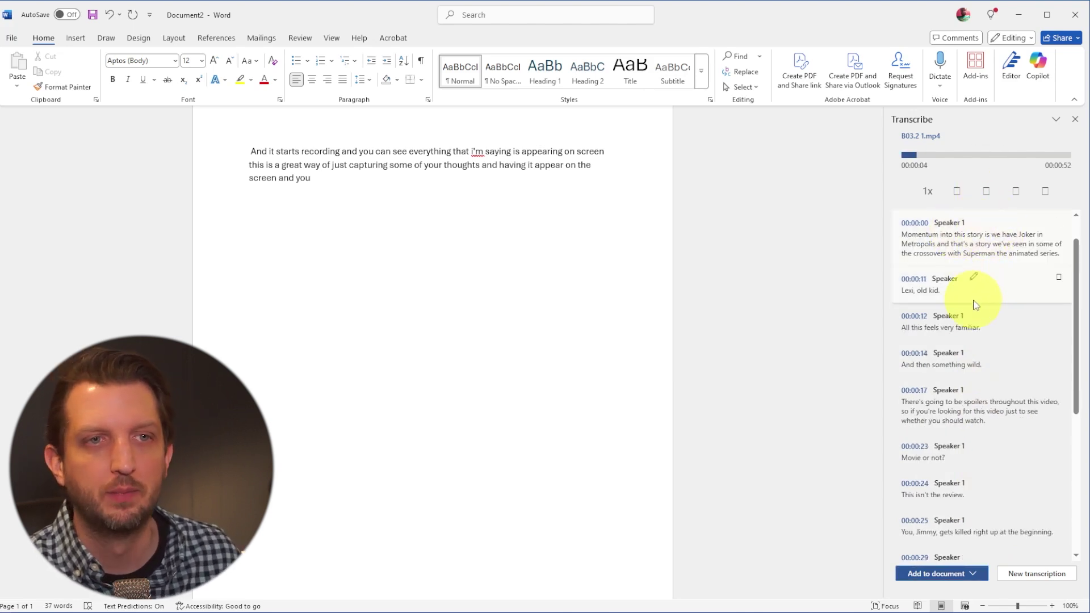
# Step: Change 'Lexi, old kid.' to 'Lex, old kid.' in the 00:00:11 transcript entry
pyautogui.click(973, 276)
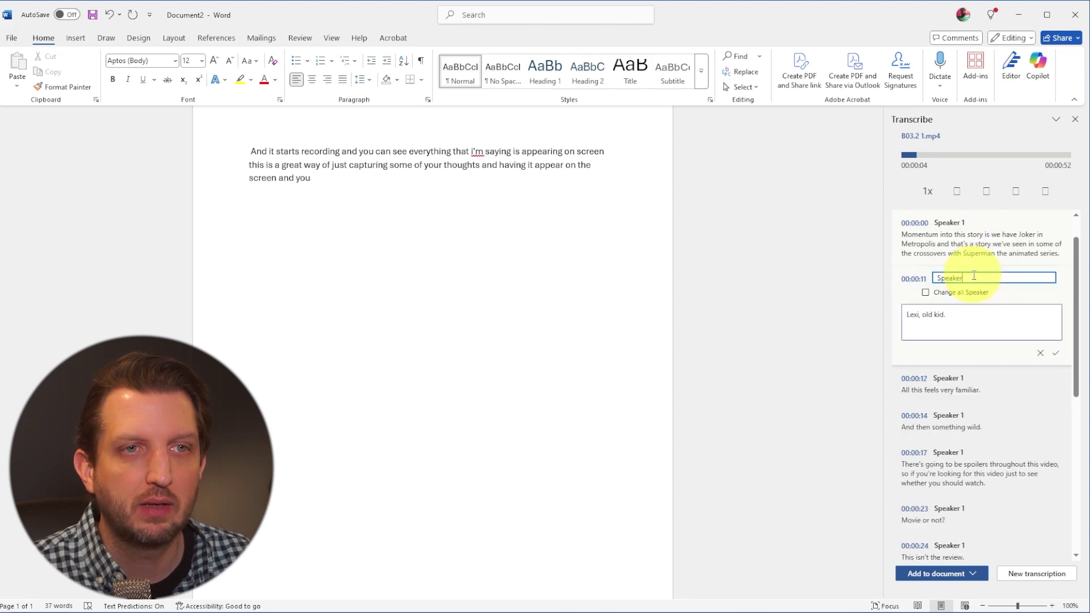
pyautogui.click(973, 317)
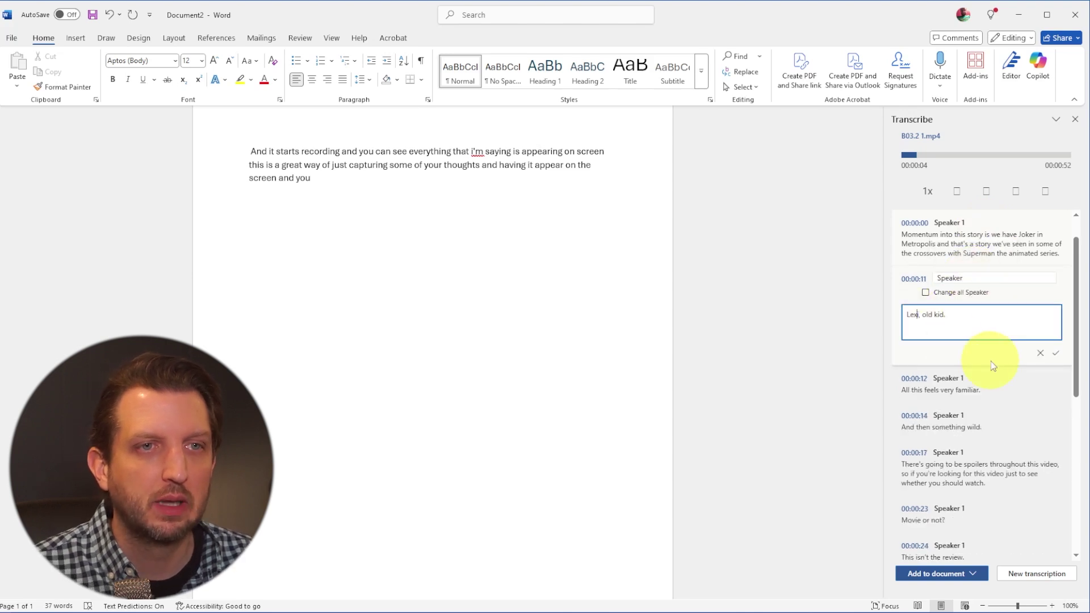
pyautogui.press('BackSpace')
pyautogui.click(1055, 356)
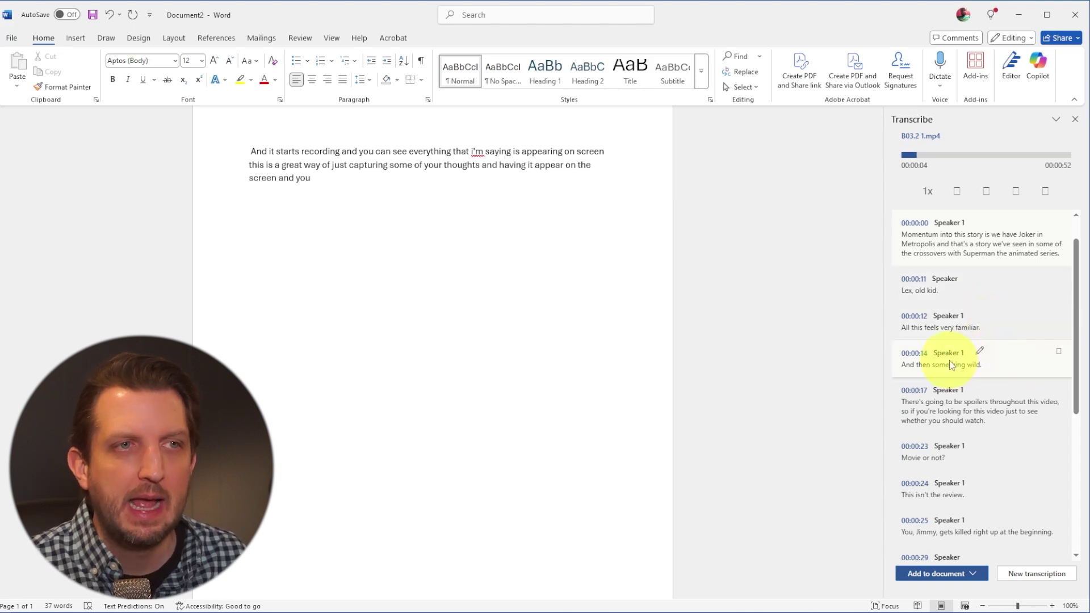
pyautogui.click(979, 222)
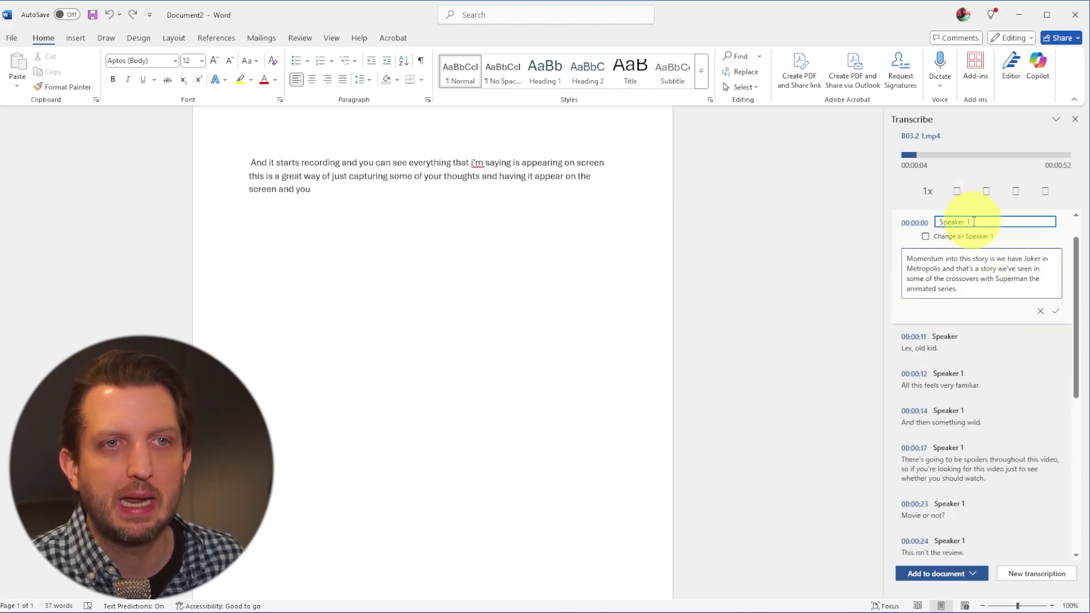
# Step: Replace Speaker 1 with the presenter's name in the 00:00:00 entry, applying it to all entries
pyautogui.moveTo(973, 221); pyautogui.dragTo(920, 229)
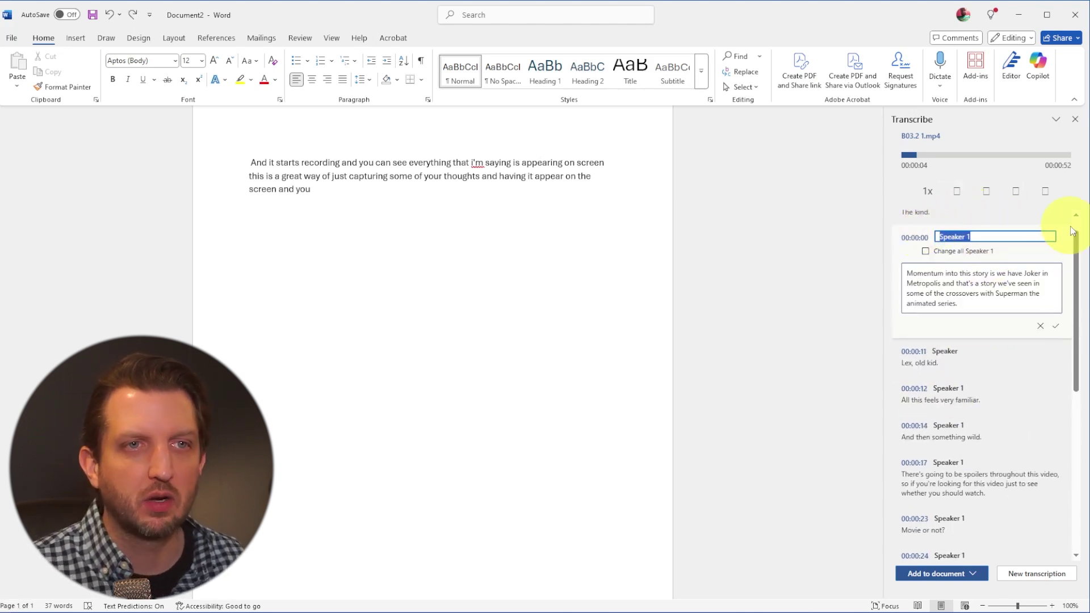
pyautogui.write('Andy')
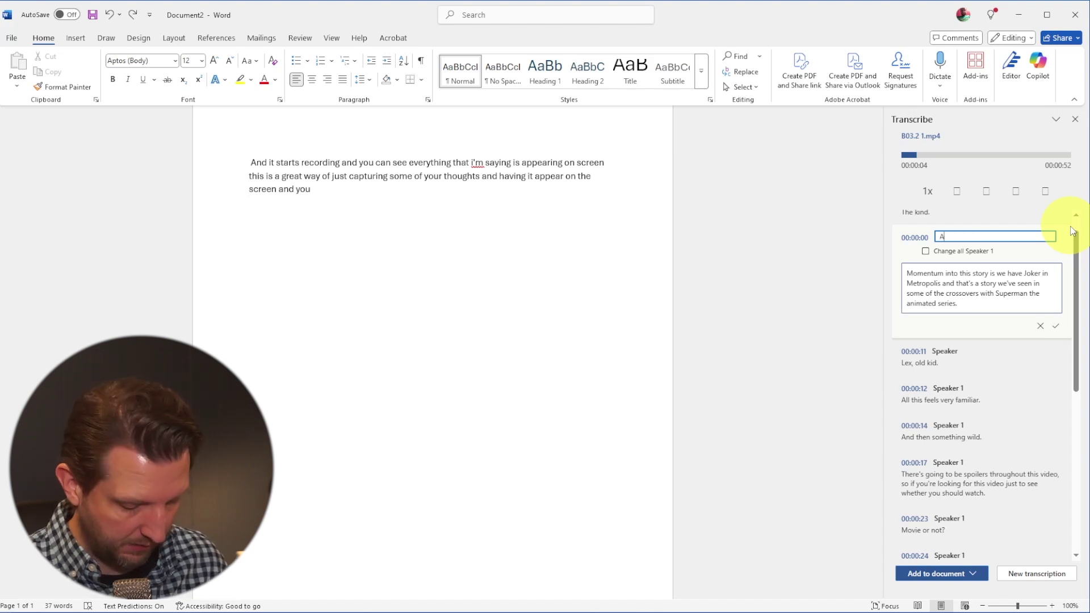
pyautogui.click(926, 252)
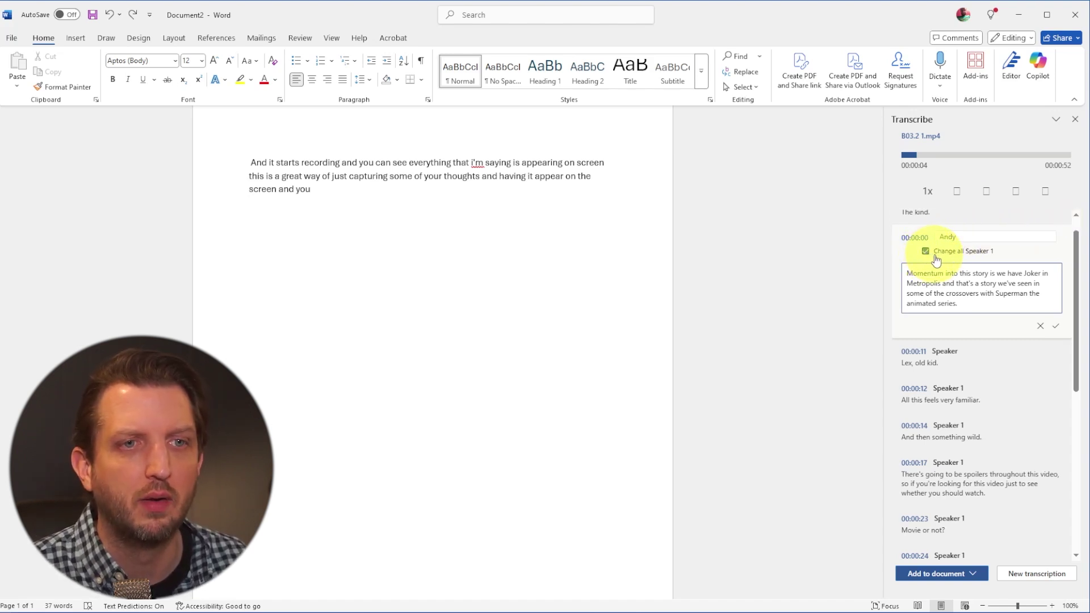
pyautogui.click(1054, 326)
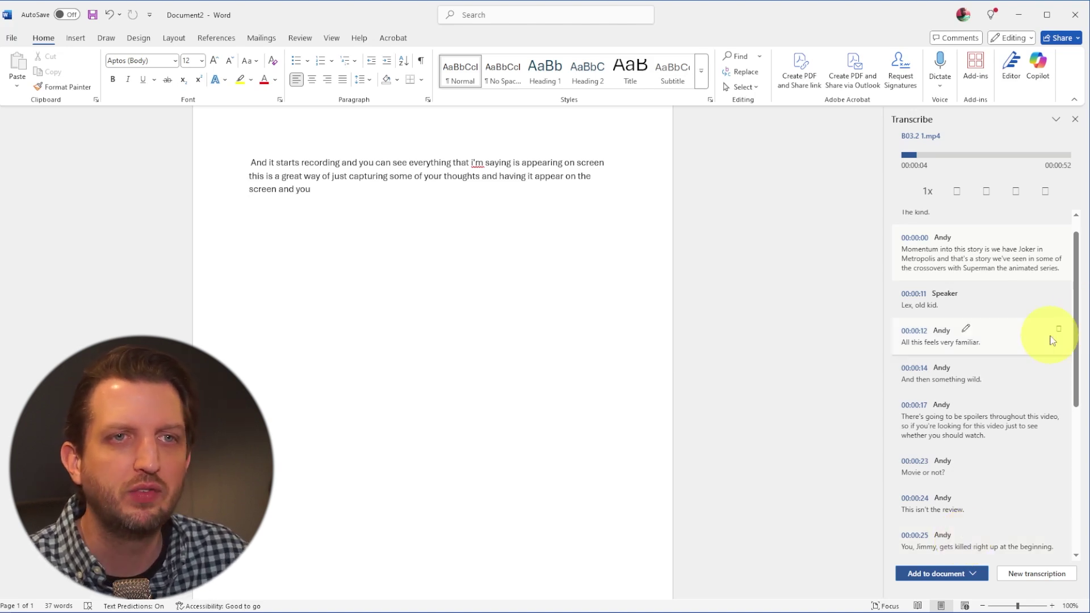
# Step: Add the full transcript with speakers and timestamps, bringing the document to 212 words
pyautogui.scroll(-5, 939, 415)
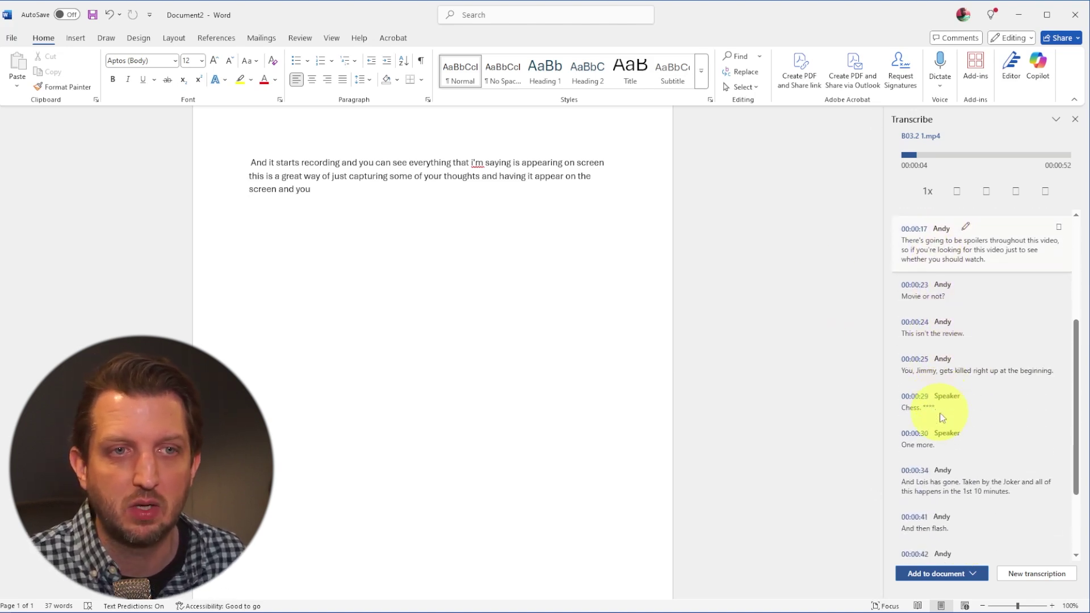
pyautogui.click(972, 574)
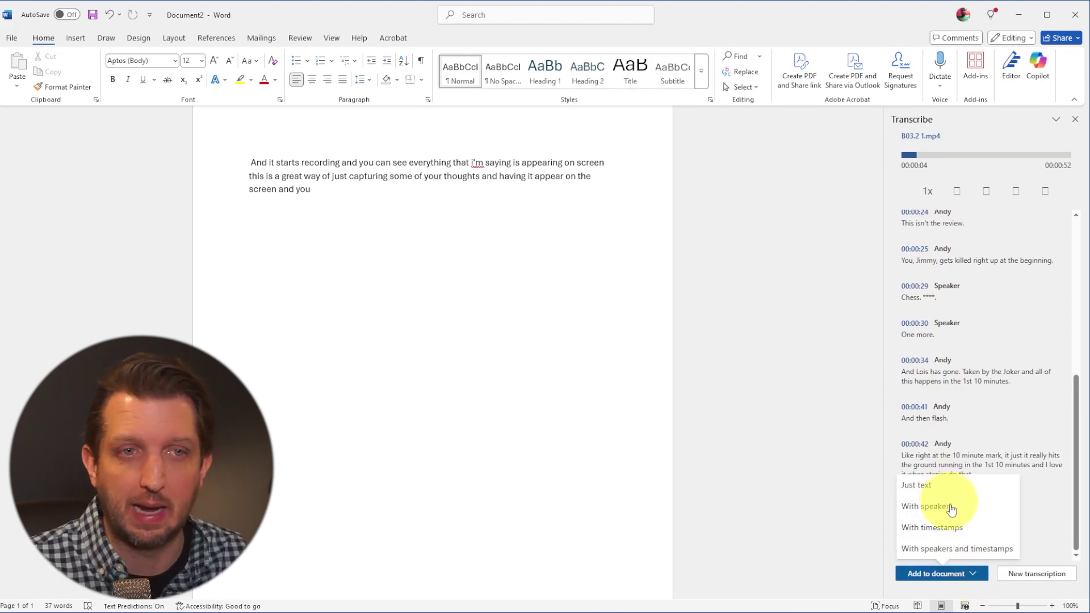
pyautogui.click(952, 549)
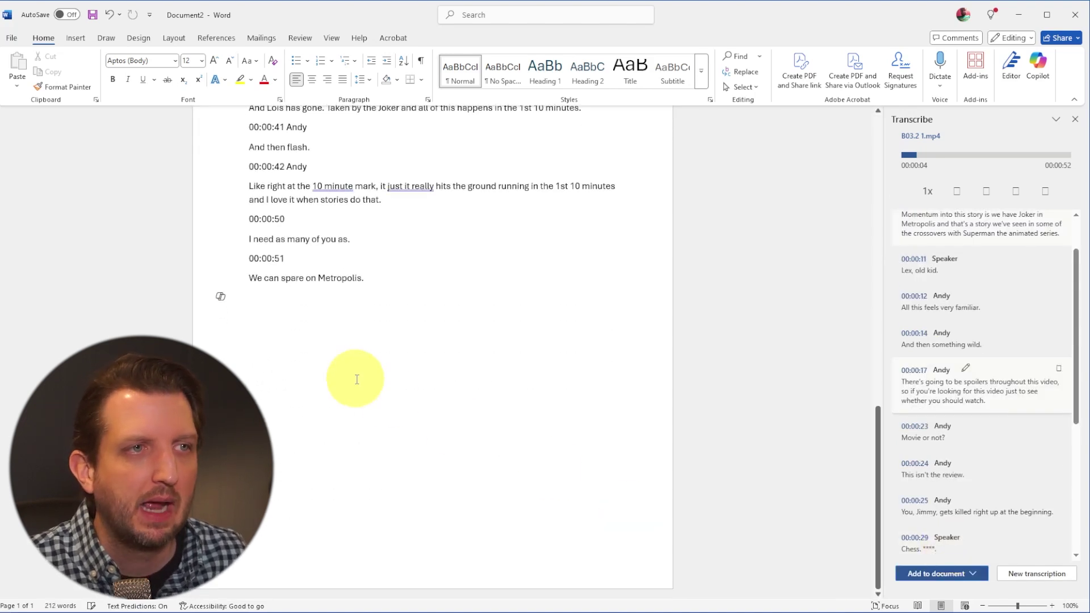
# Step: Move the Audio file heading onto its own line below the dictated paragraph
pyautogui.scroll(10, 356, 380)
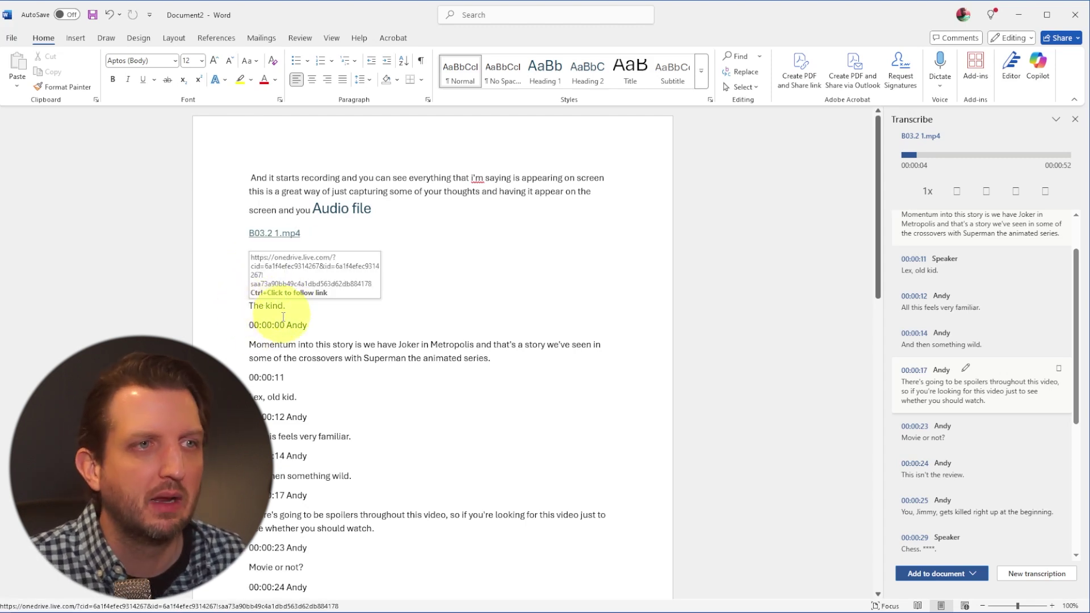
pyautogui.click(297, 397)
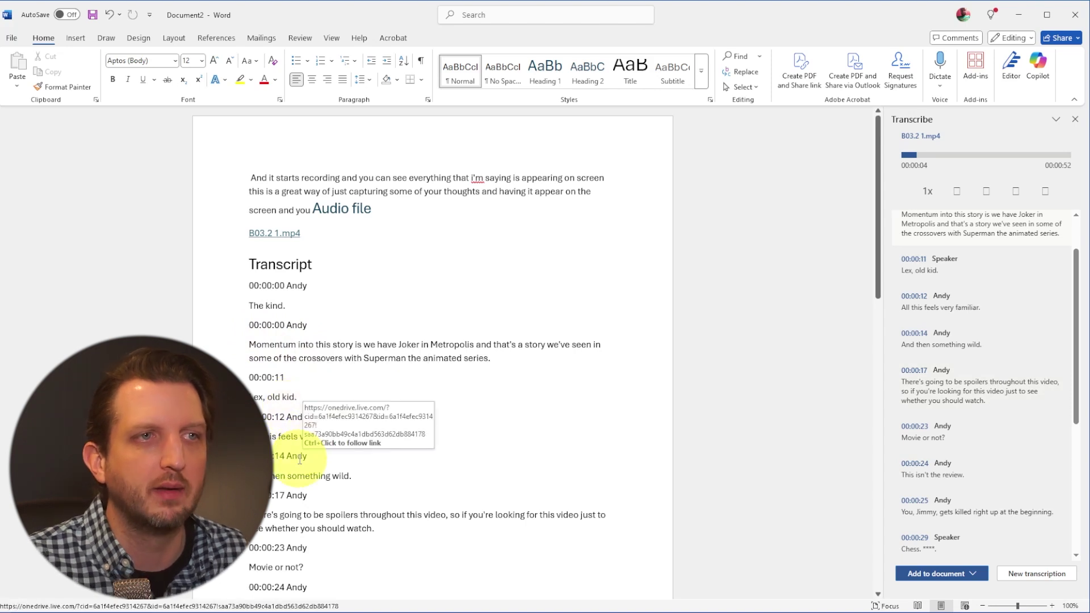
pyautogui.rightClick(288, 234)
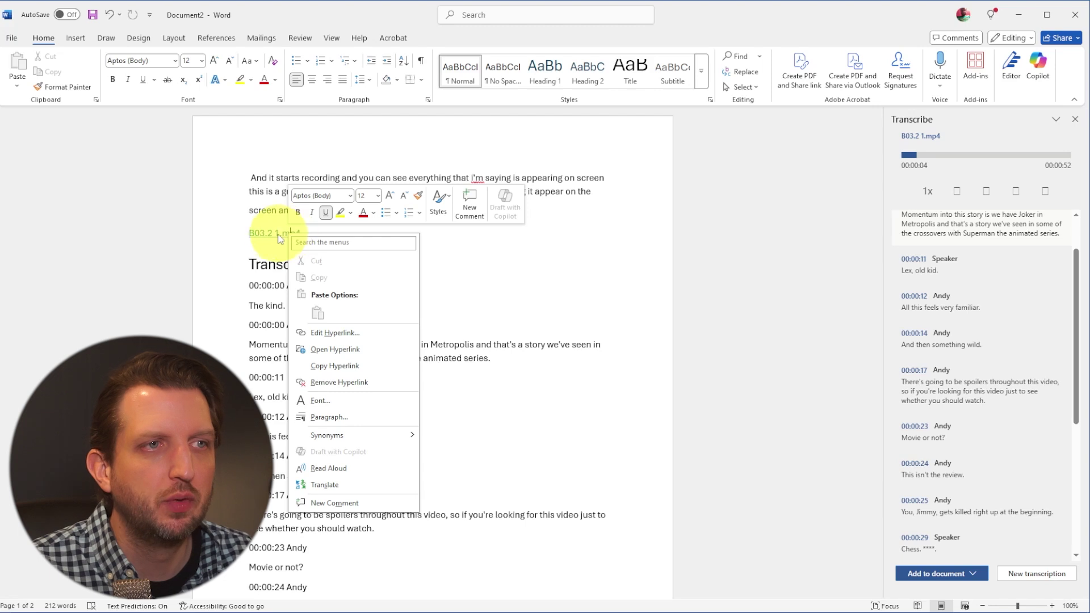
pyautogui.press('Escape')
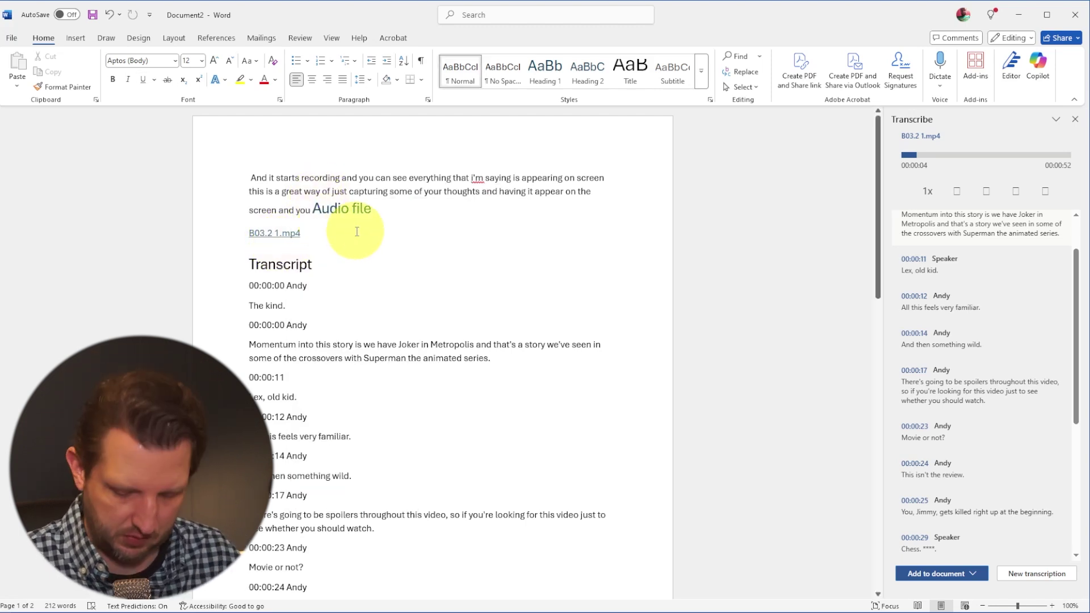
pyautogui.press('Return')
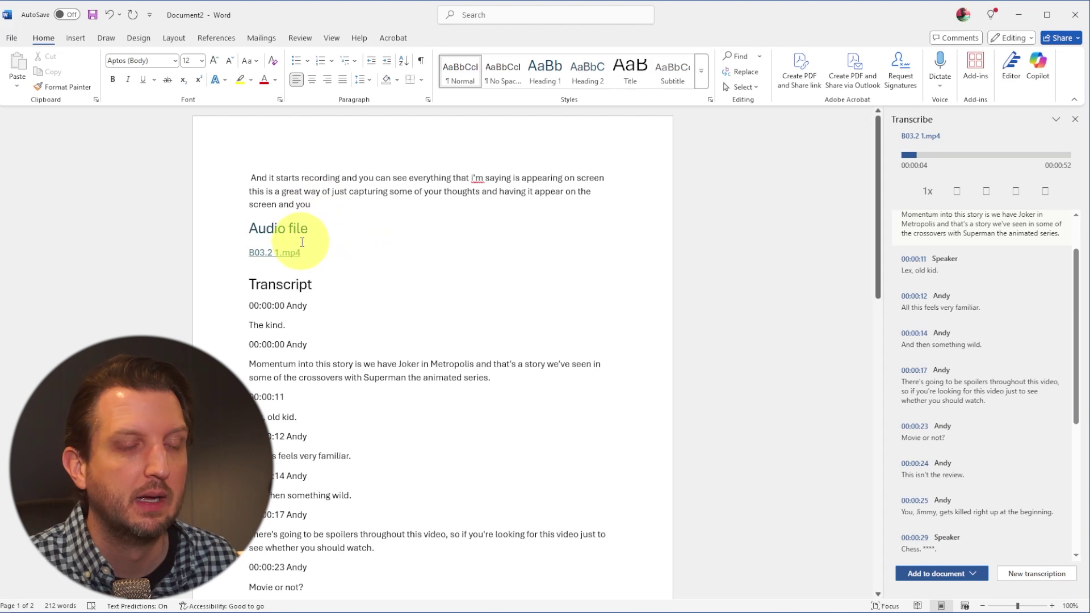
# Step: Scroll through the inserted transcript and reposition the OneDrive video viewer window
pyautogui.scroll(-4, 322, 277)
pyautogui.scroll(-1, 331, 342)
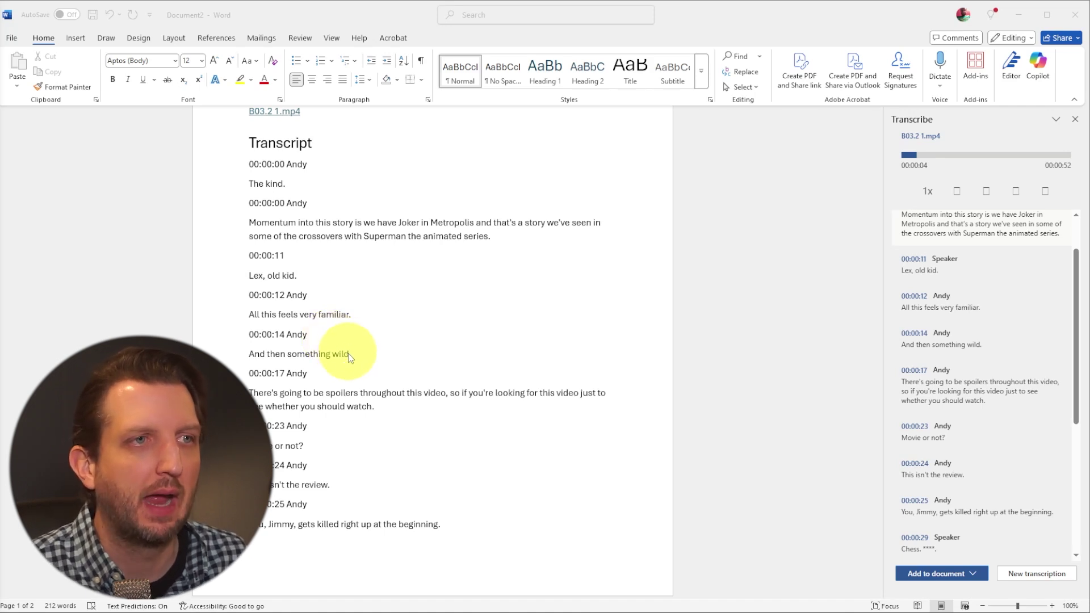
pyautogui.scroll(5, 348, 353)
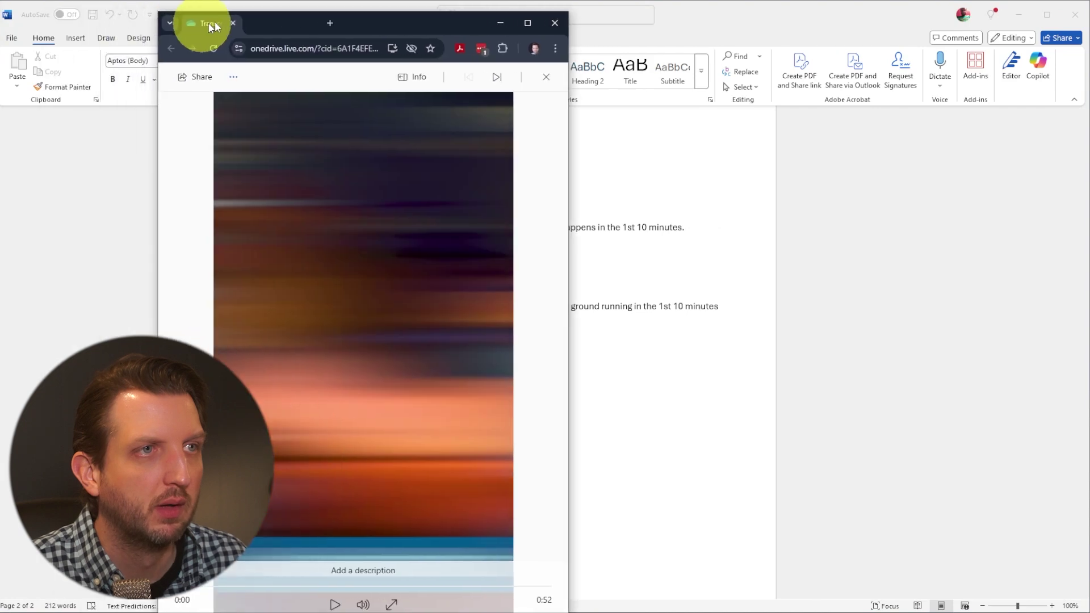
pyautogui.moveTo(215, 21); pyautogui.dragTo(251, 8)
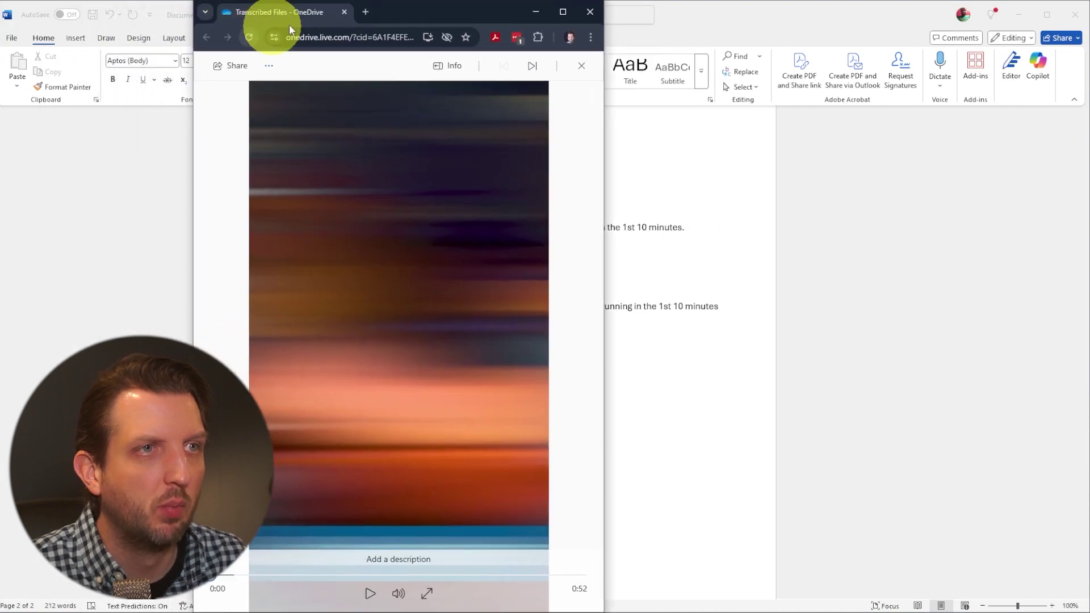
# Step: Widen the OneDrive viewer, play B03.2 1.mp4, then preview B03.2.mp4 and Your Recording.wav
pyautogui.moveTo(604, 273); pyautogui.dragTo(876, 249)
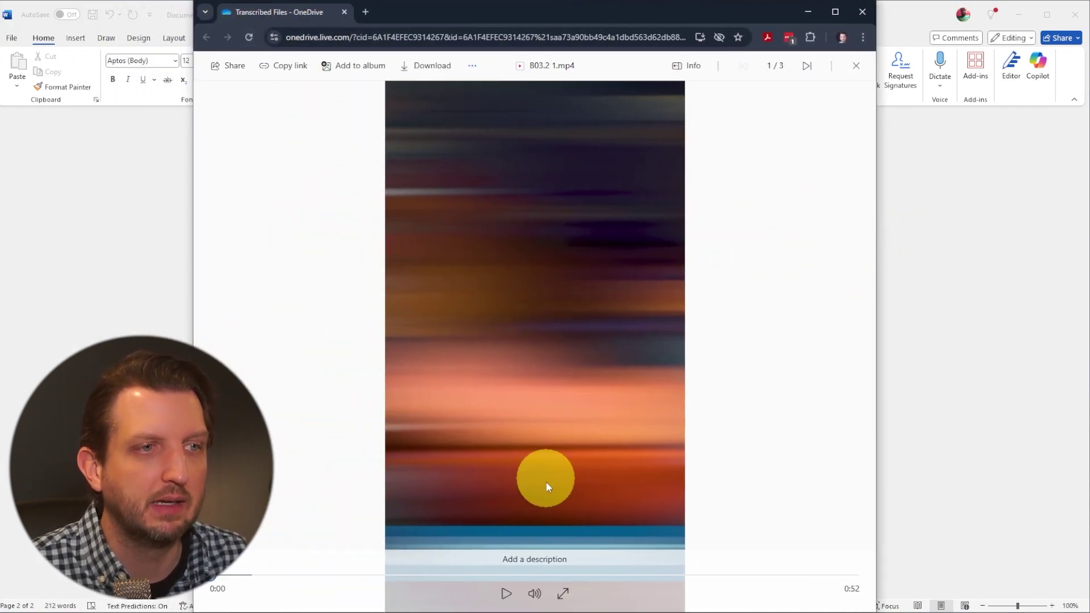
pyautogui.click(506, 593)
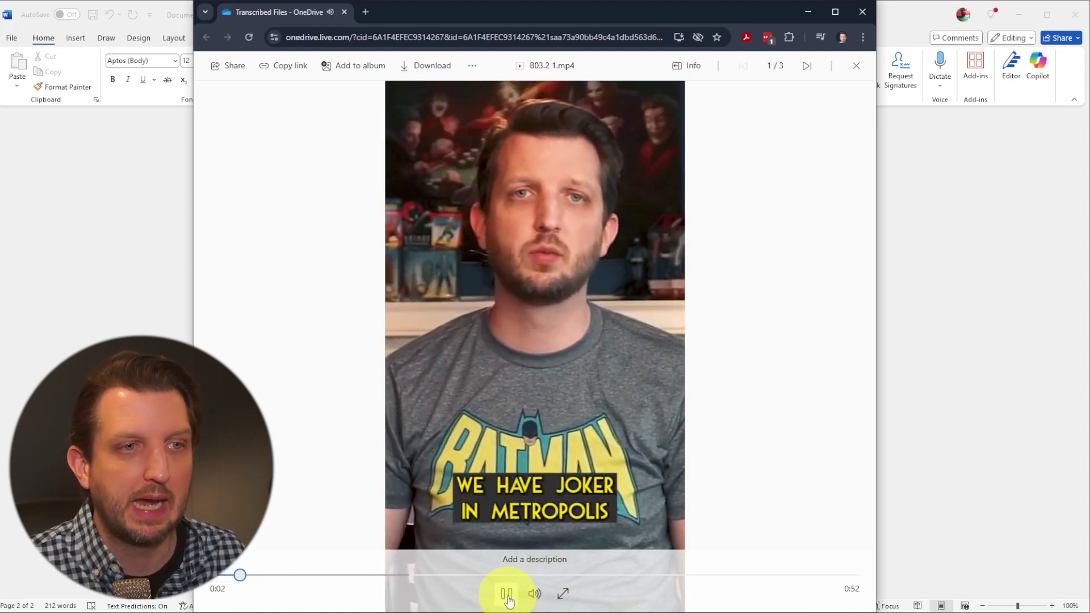
pyautogui.click(807, 68)
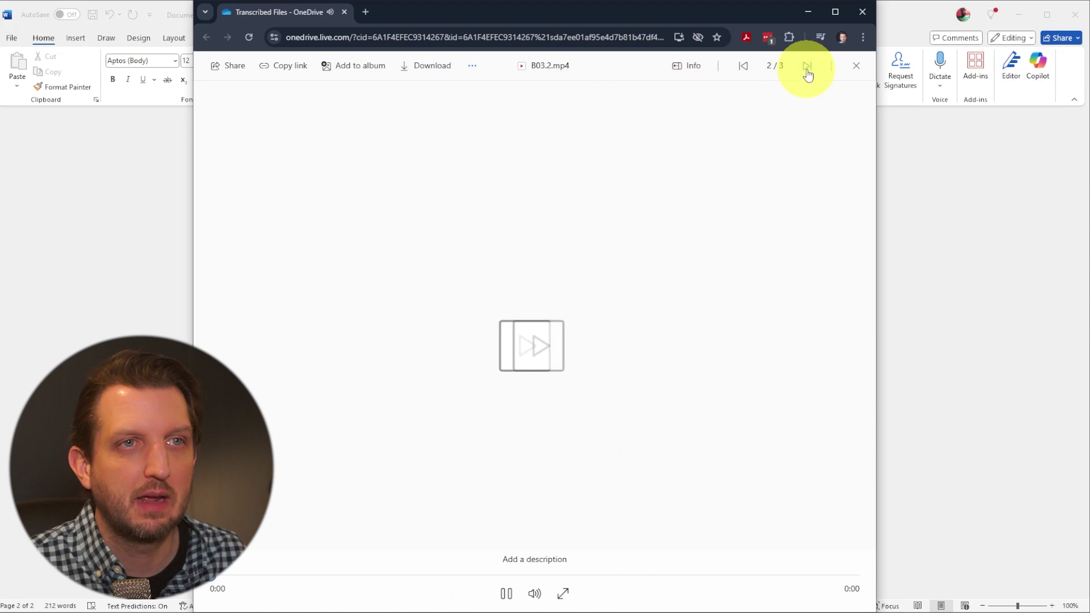
pyautogui.click(807, 68)
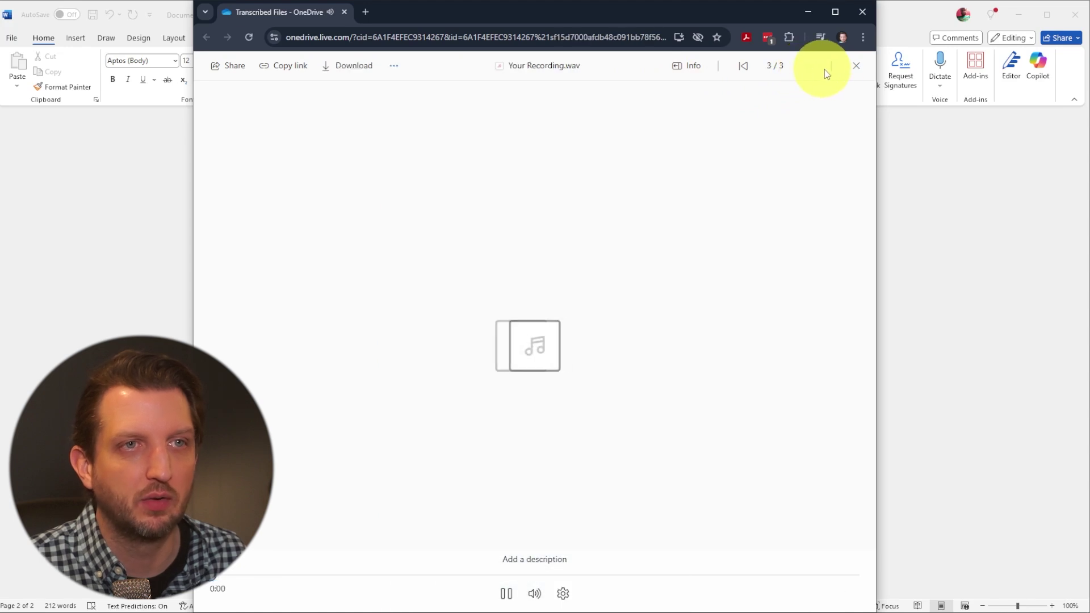
pyautogui.click(854, 66)
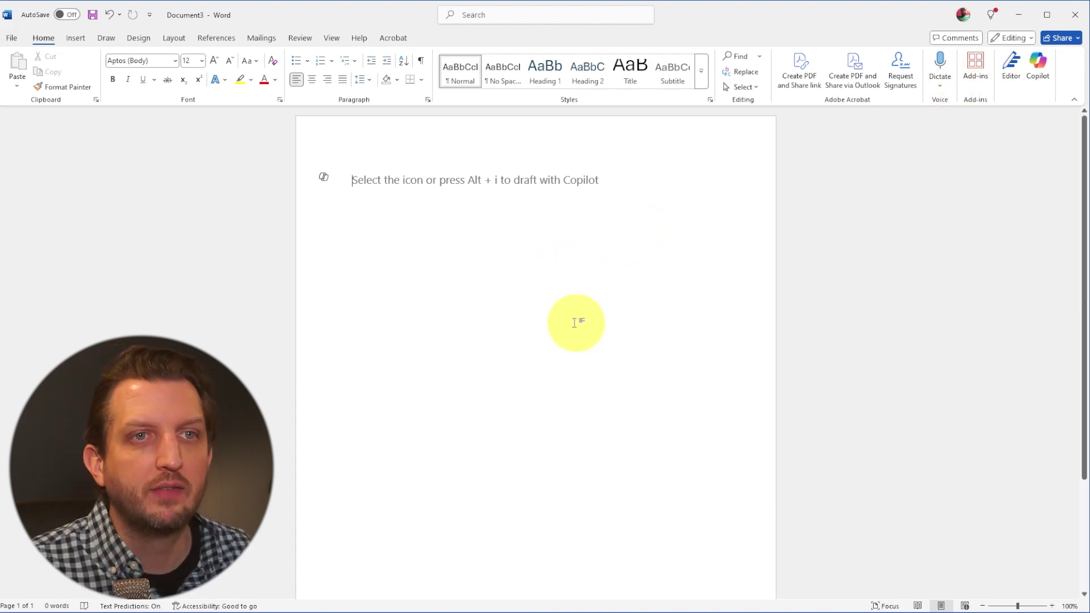
# Step: Open the Transcribe pane from the Dictate dropdown in blank Document3
pyautogui.click(941, 89)
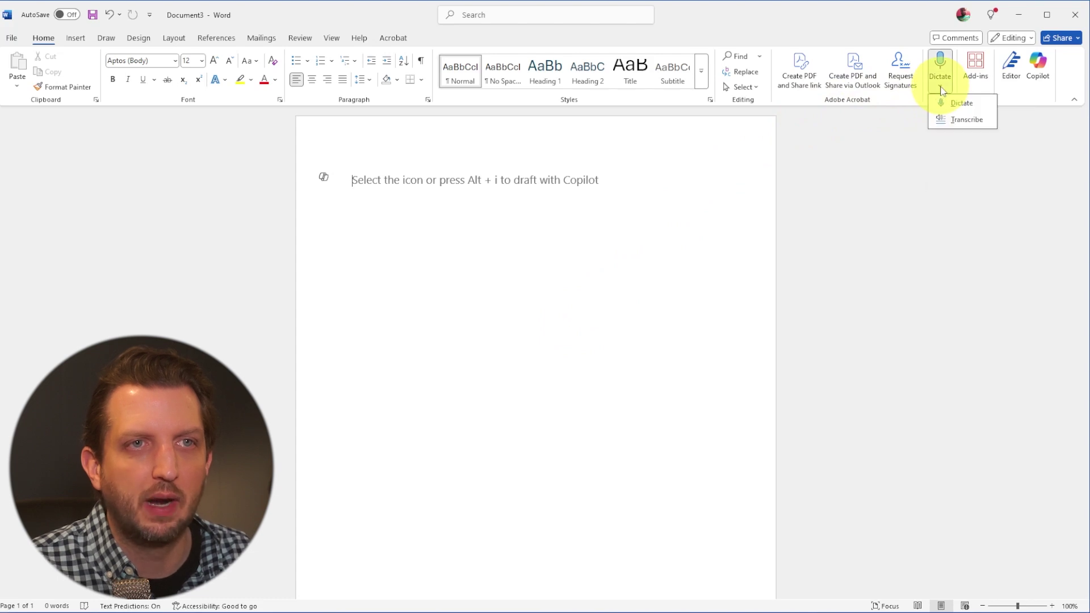
pyautogui.click(960, 119)
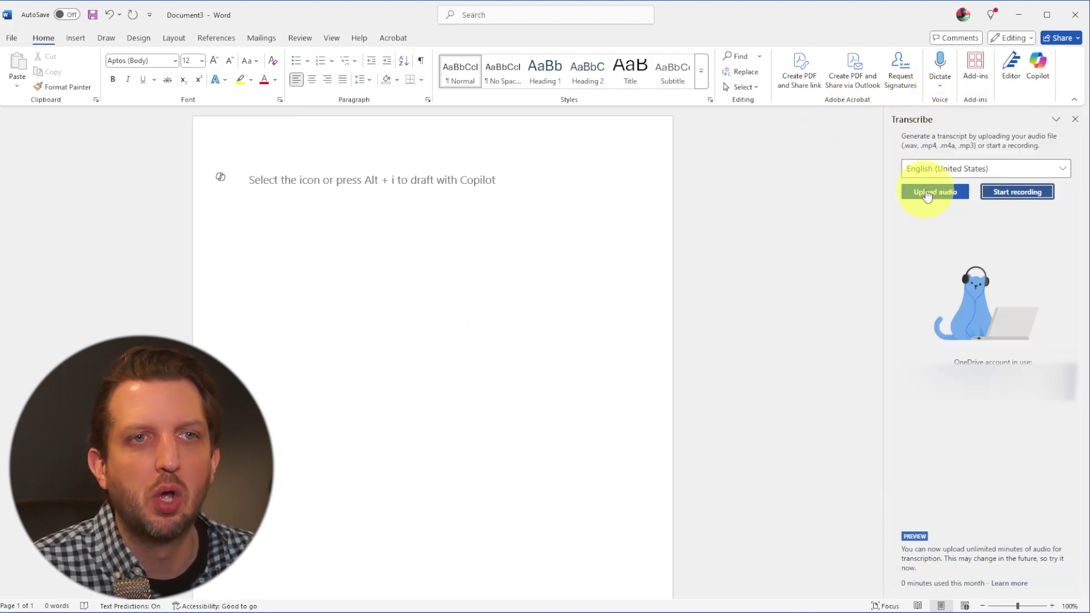
pyautogui.click(1040, 193)
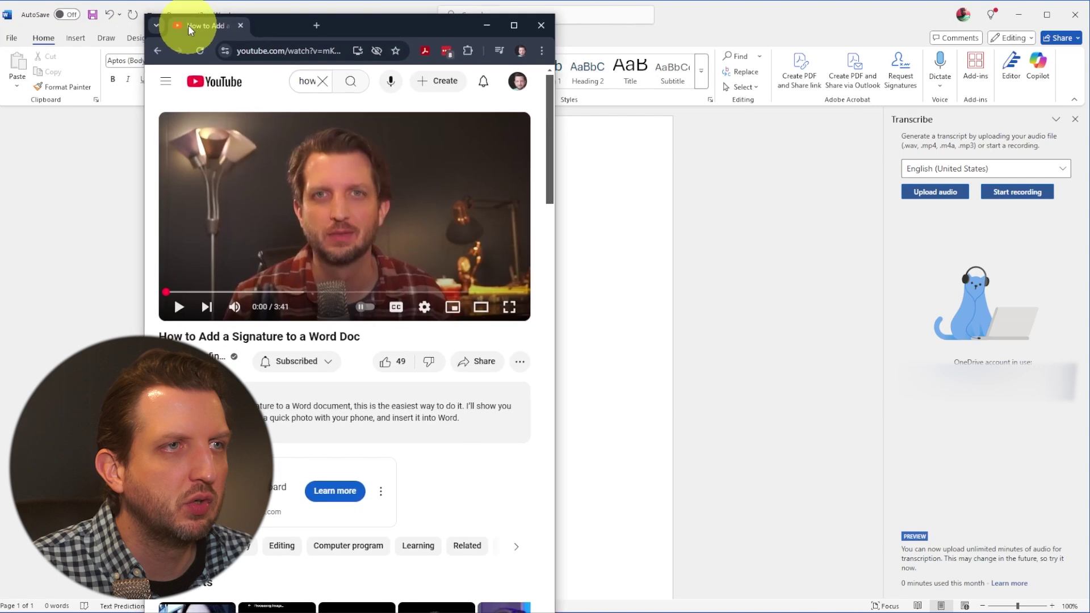
# Step: Play the How to Add a Signature YouTube video while Word records its audio
pyautogui.moveTo(183, 24); pyautogui.dragTo(145, 19)
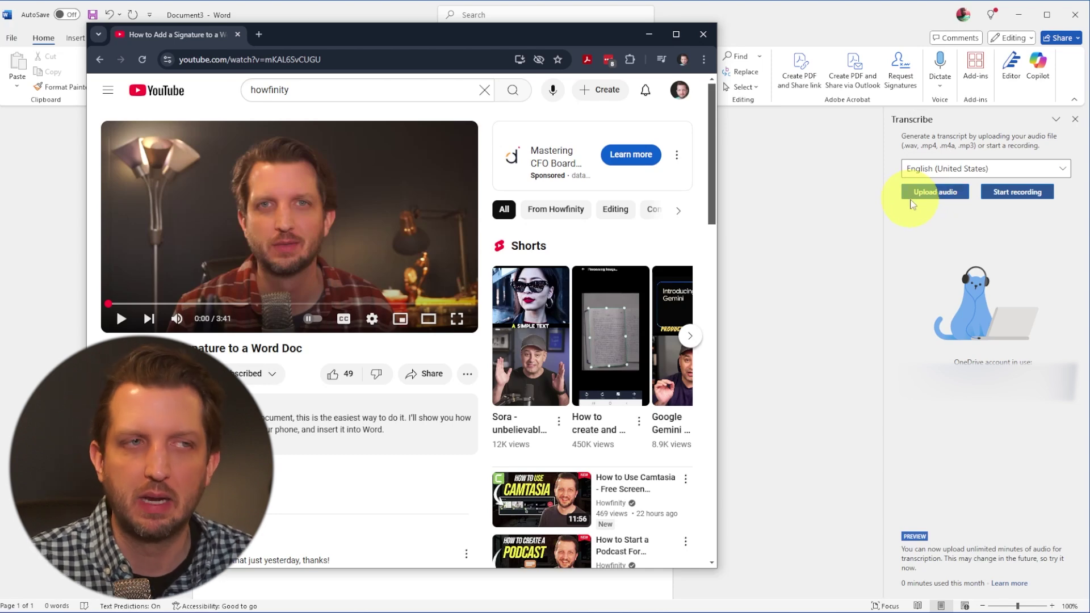
pyautogui.click(256, 191)
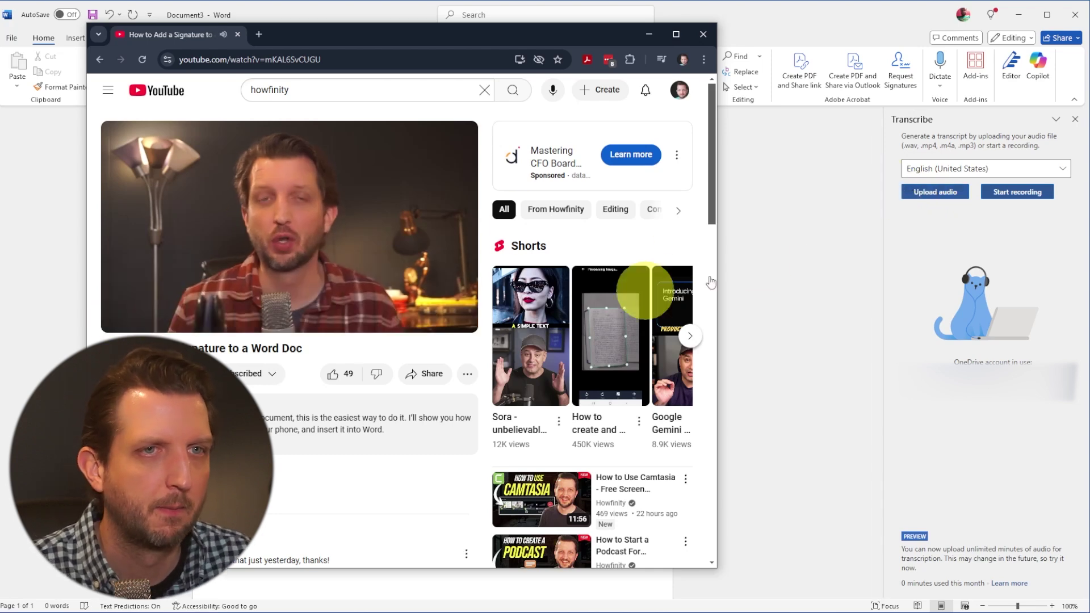
pyautogui.click(1017, 192)
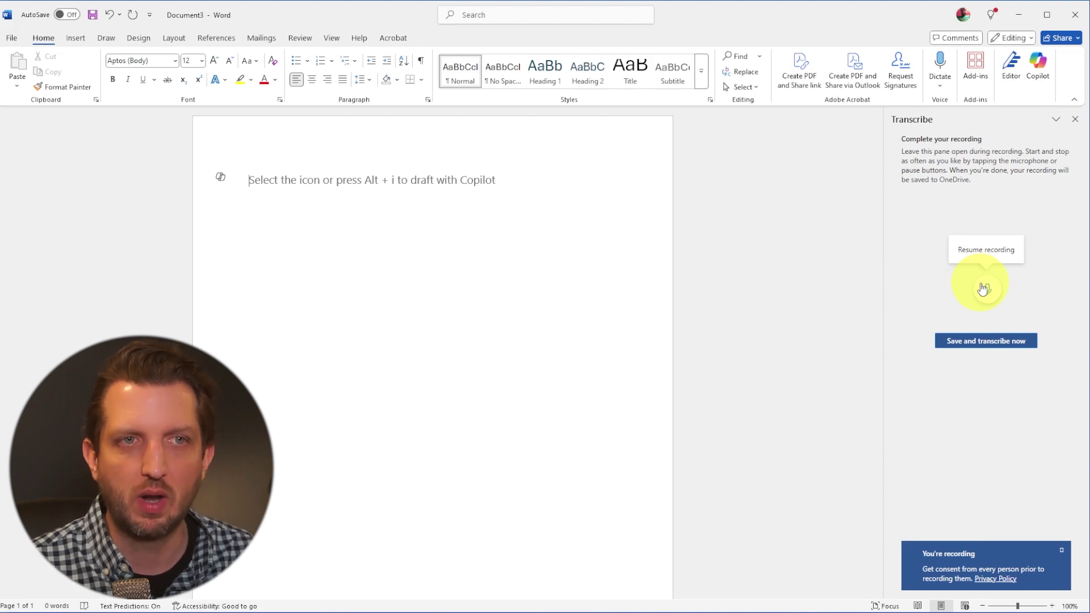
# Step: Transcribe the recording as Your Recording 2.wav and rename the first entry's speaker to the presenter
pyautogui.click(983, 344)
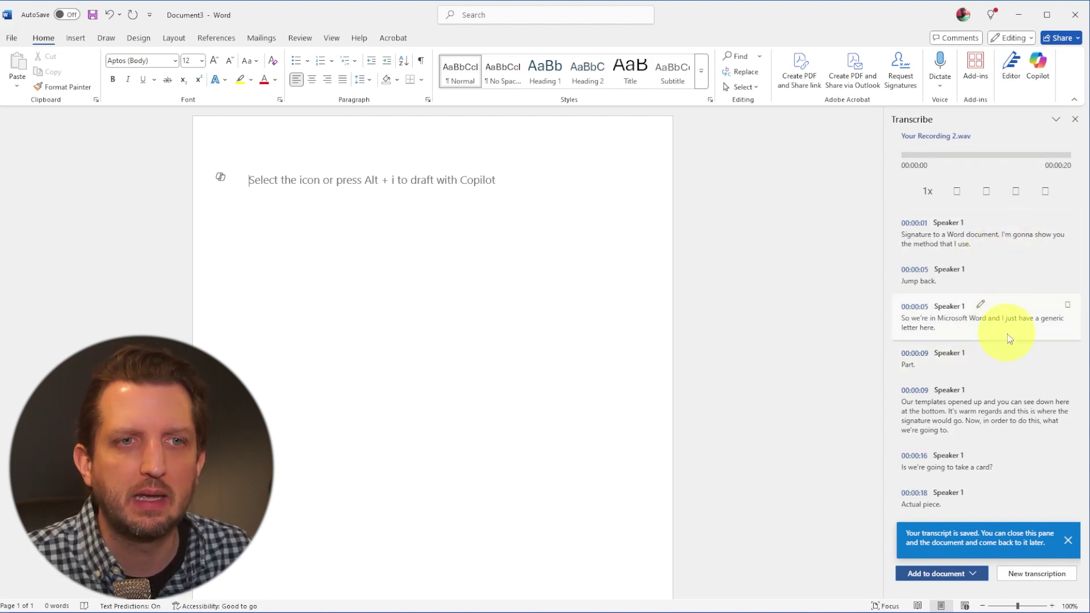
pyautogui.click(1068, 541)
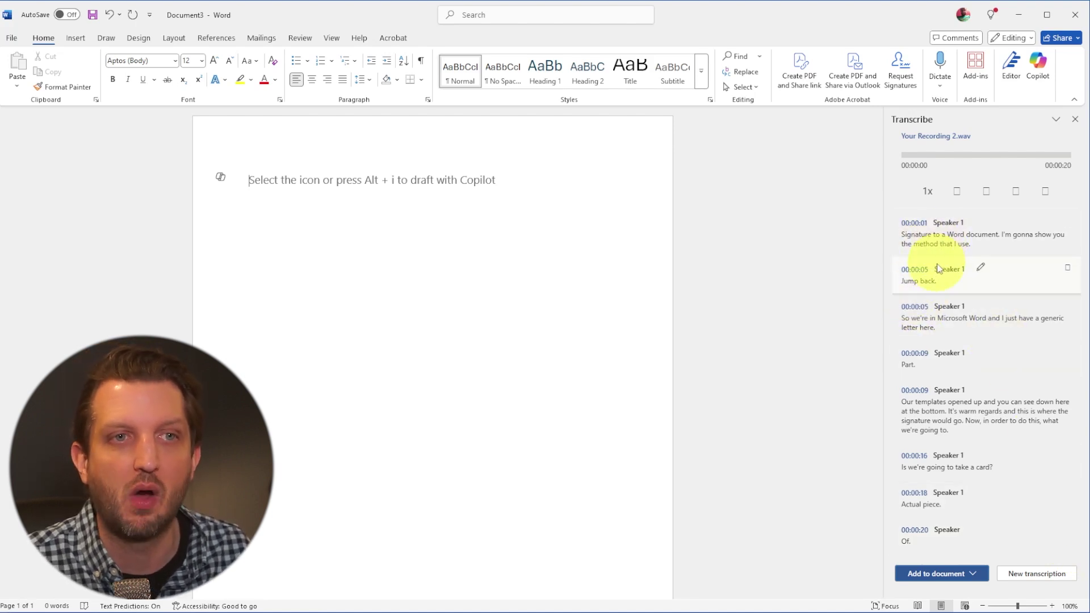
pyautogui.click(981, 223)
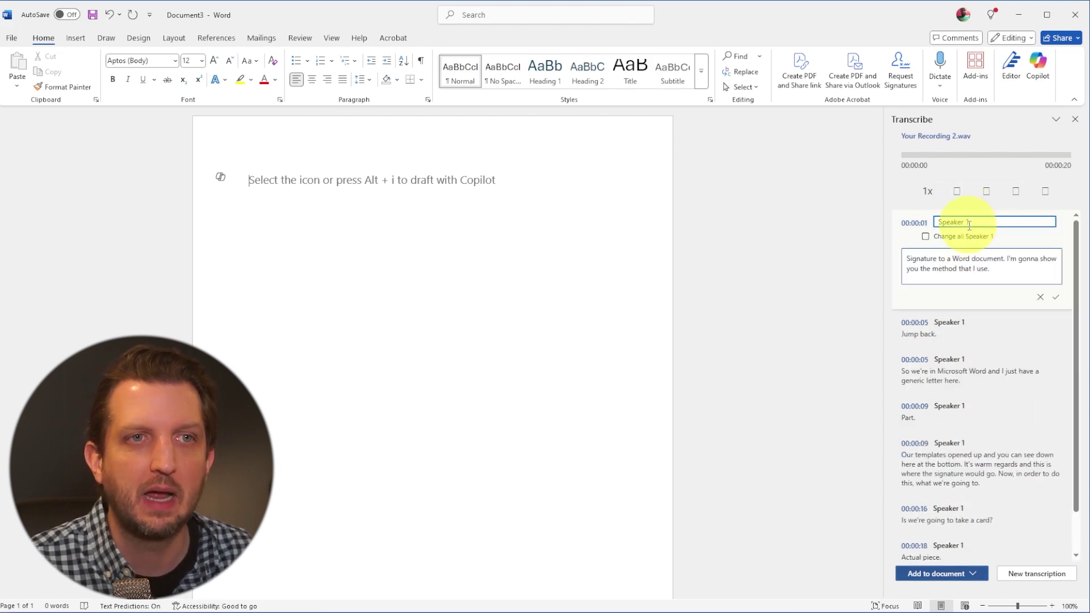
pyautogui.write('And')
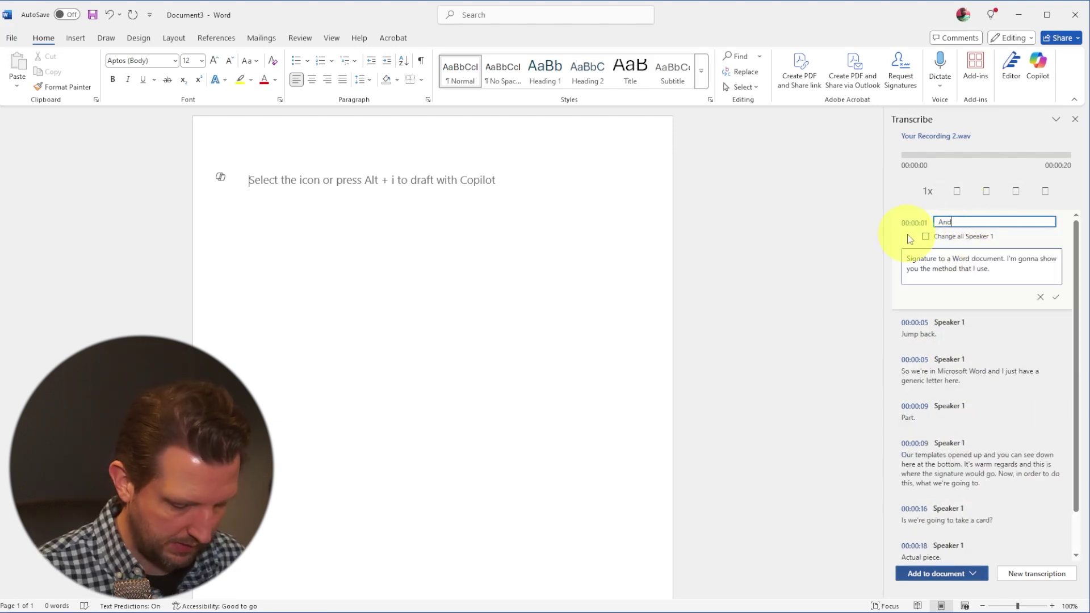
pyautogui.write('y')
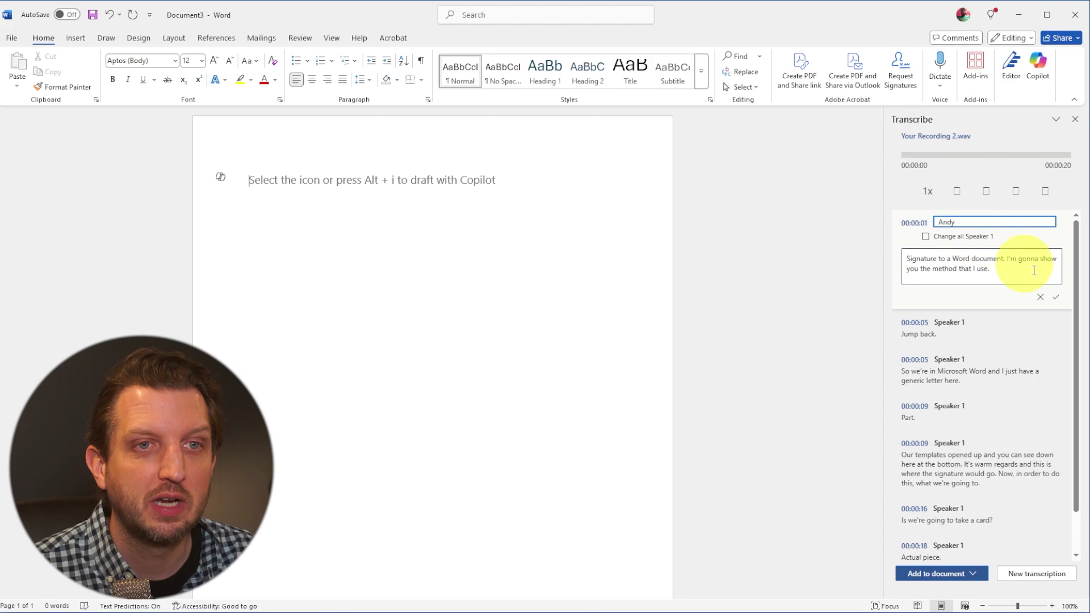
pyautogui.click(1057, 298)
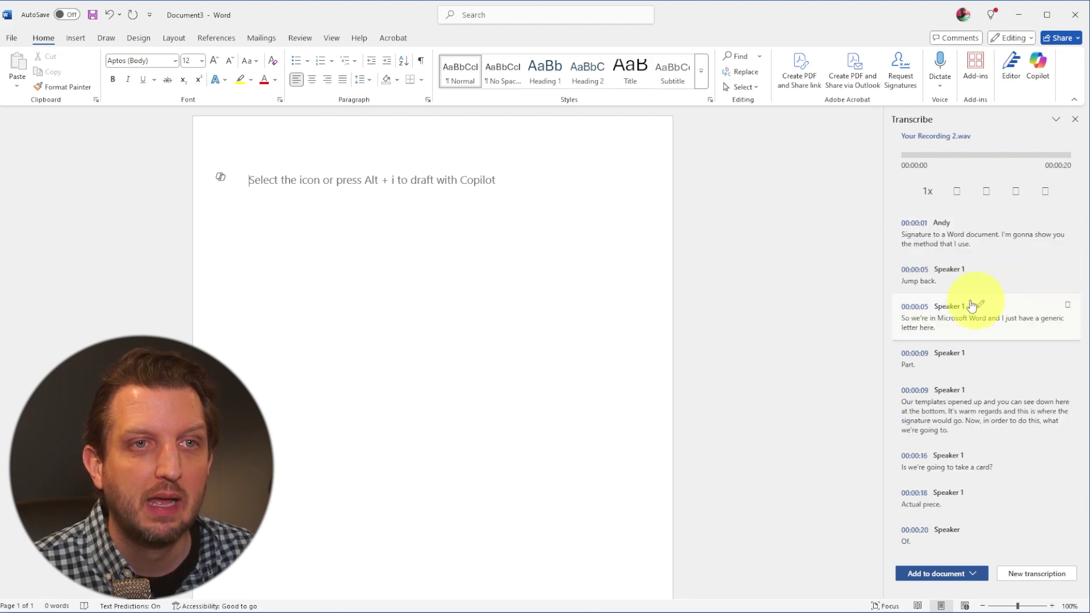
pyautogui.click(971, 574)
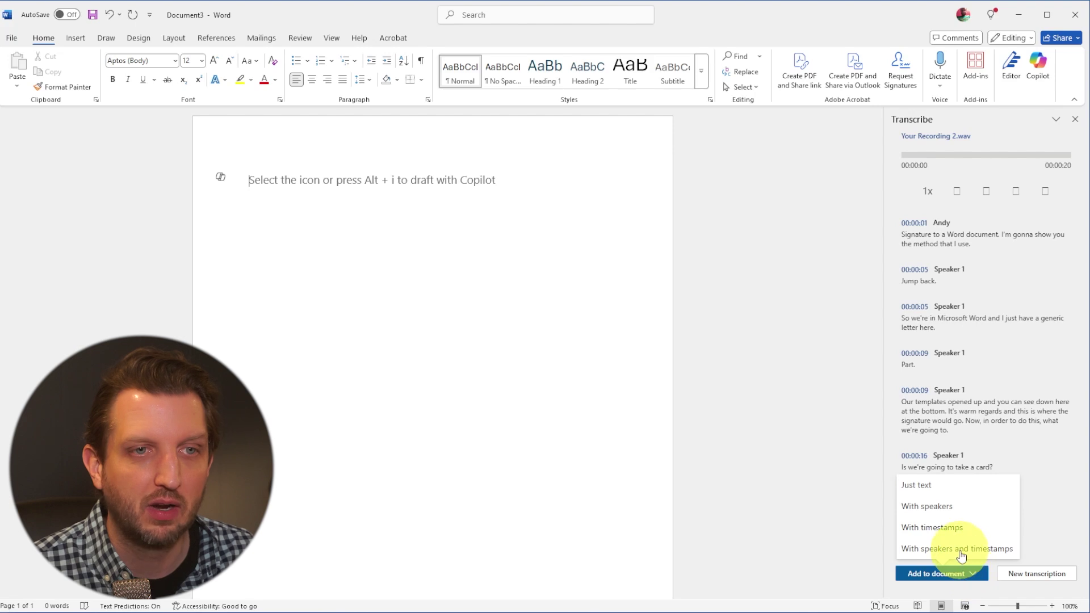
# Step: Add the Your Recording 2.wav transcript with speakers and timestamps, then select its Audio file link
pyautogui.click(958, 549)
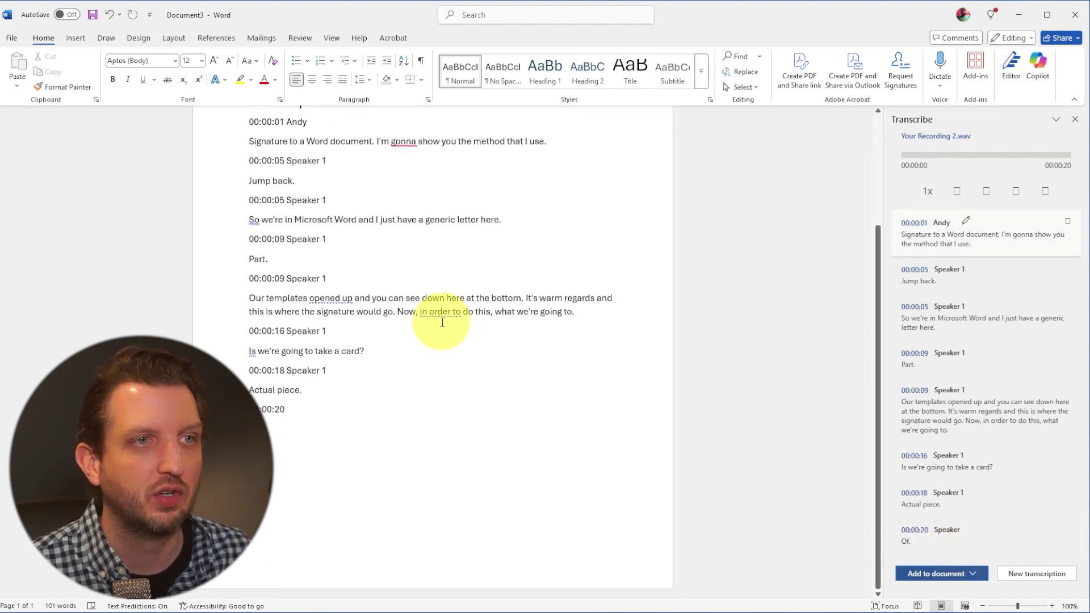
pyautogui.scroll(3, 437, 314)
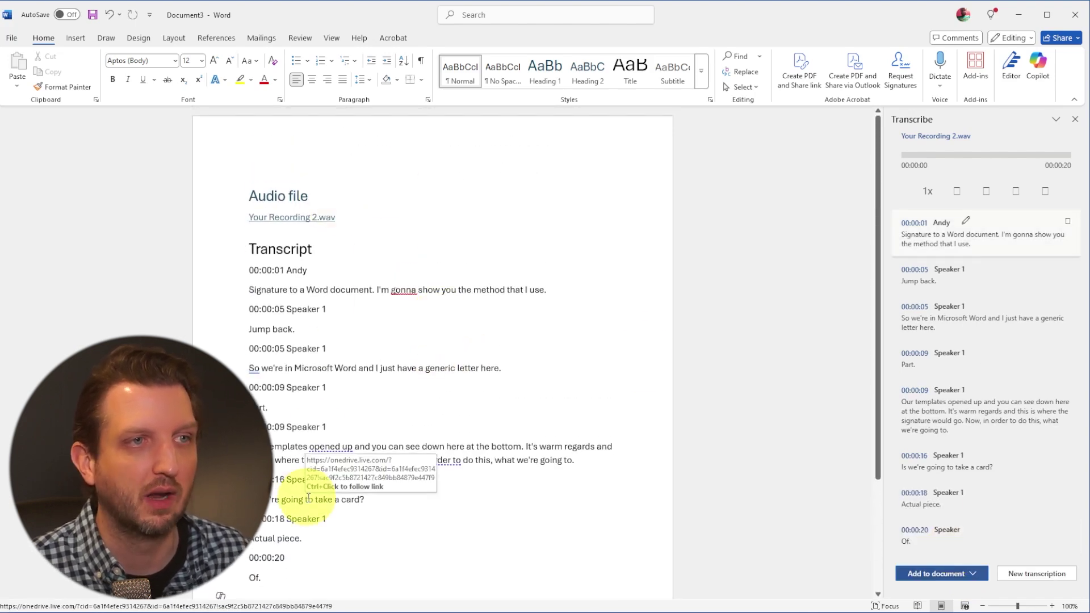
pyautogui.click(305, 216)
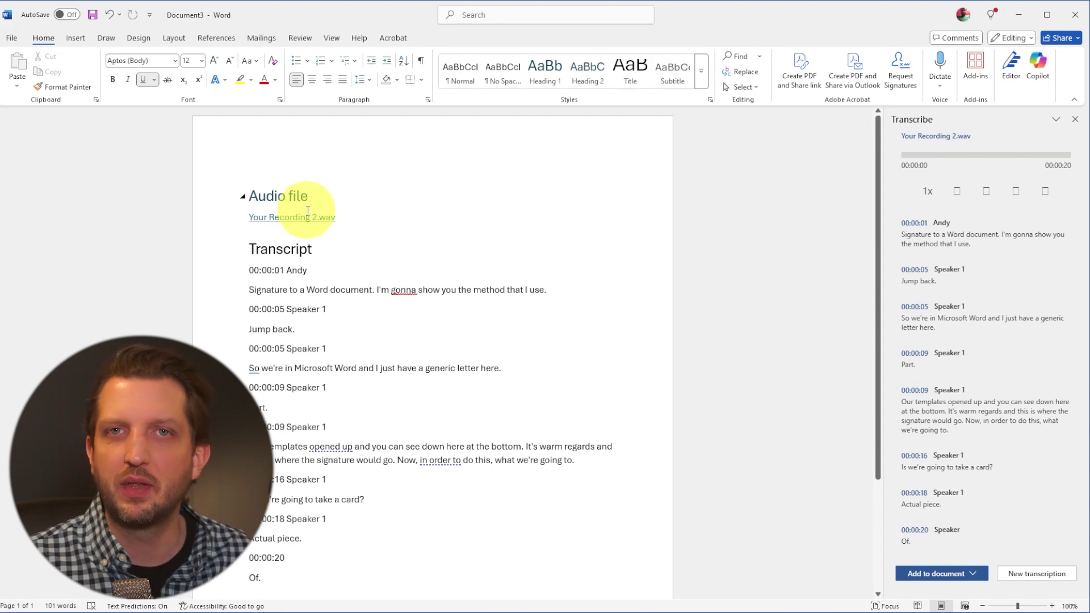